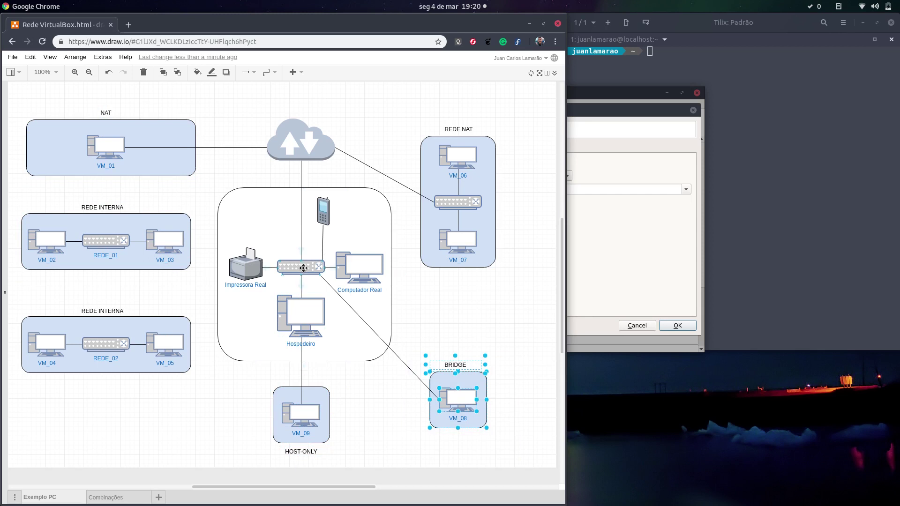
# Examine the REDE NAT group with VM_06 and VM_07 in the diagram, and open the Combinações page
pyautogui.moveTo(403, 102); pyautogui.dragTo(512, 255)
pyautogui.click(462, 161)
pyautogui.click(463, 237)
pyautogui.click(459, 165)
pyautogui.click(464, 238)
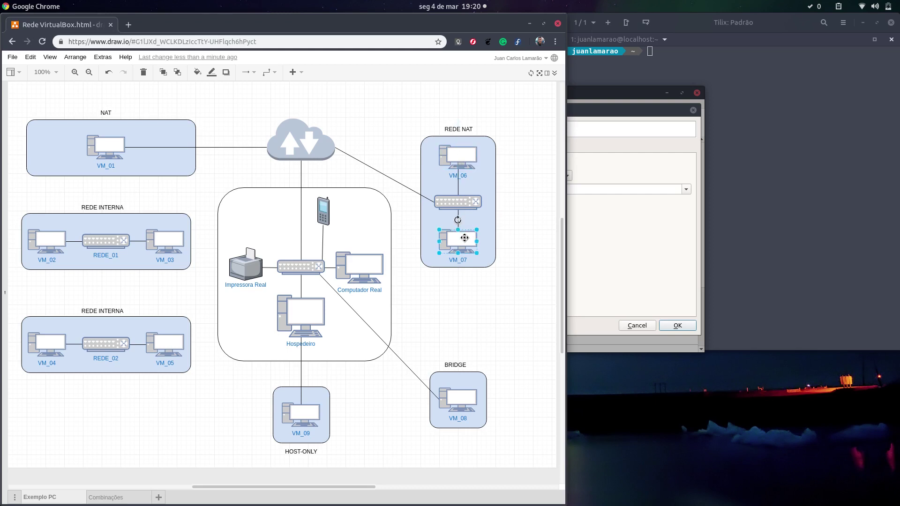
pyautogui.click(517, 142)
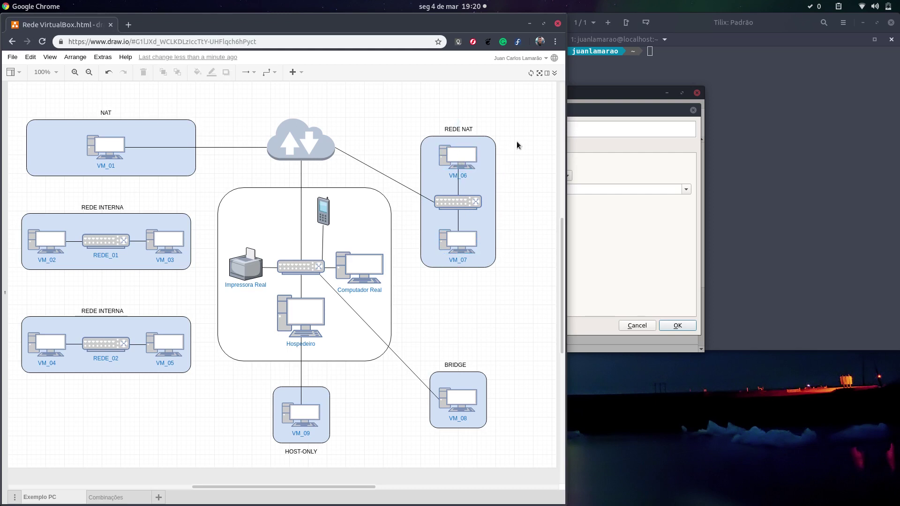
pyautogui.click(125, 494)
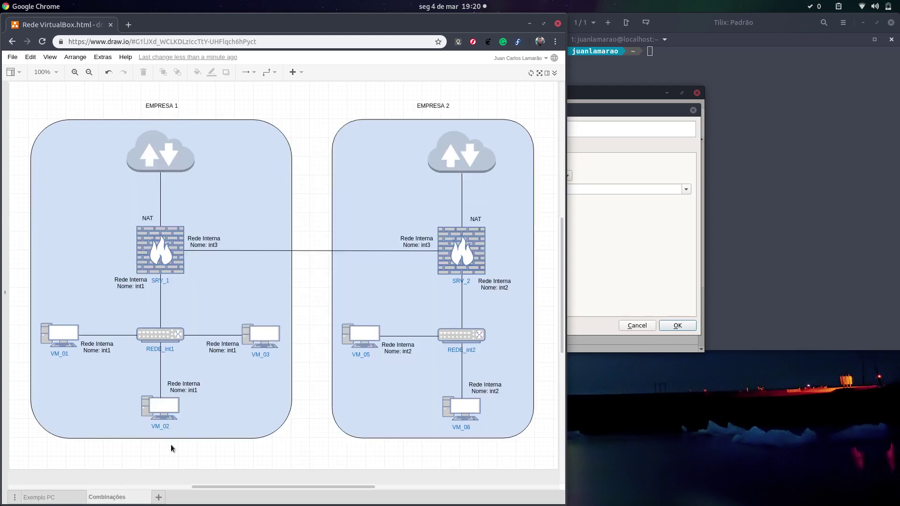
# Switch to VirtualBox and review the four network adapters in the Kali Linux 2019 settings
pyautogui.click(659, 114)
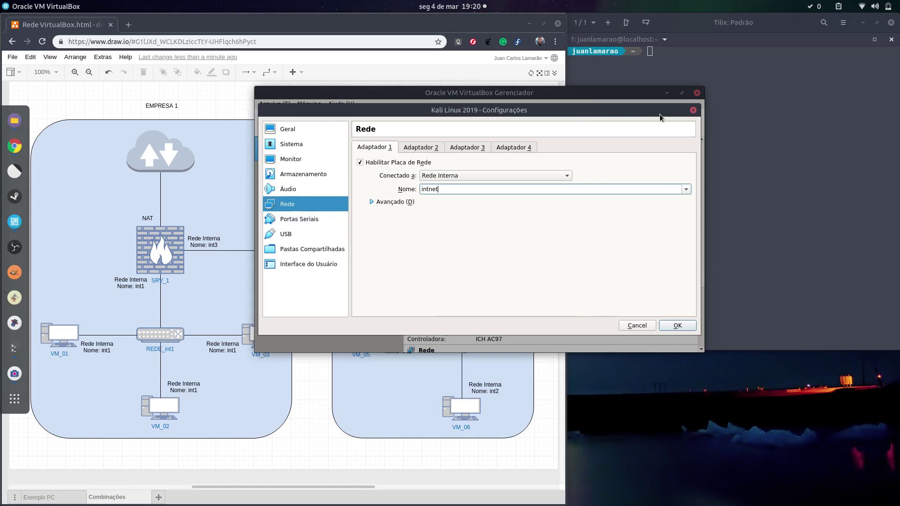
pyautogui.click(421, 148)
pyautogui.click(467, 148)
pyautogui.click(520, 148)
pyautogui.click(447, 148)
pyautogui.click(431, 148)
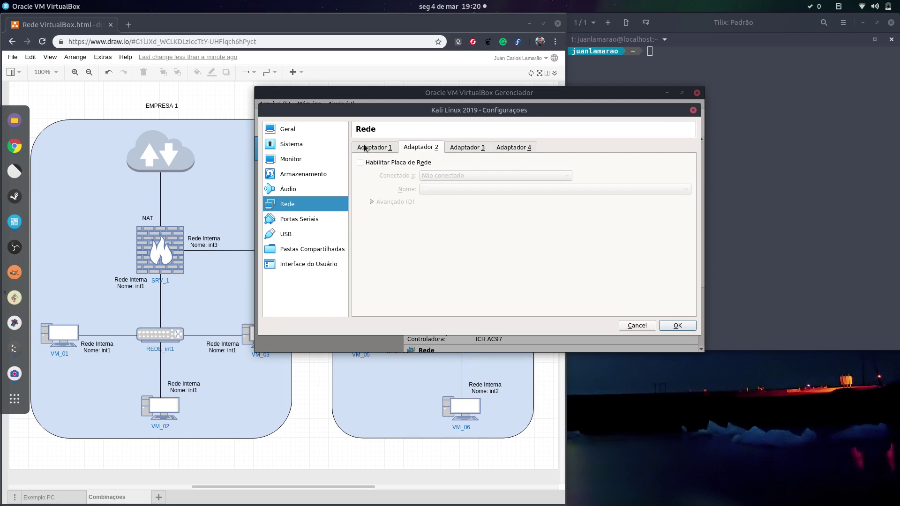
pyautogui.click(373, 148)
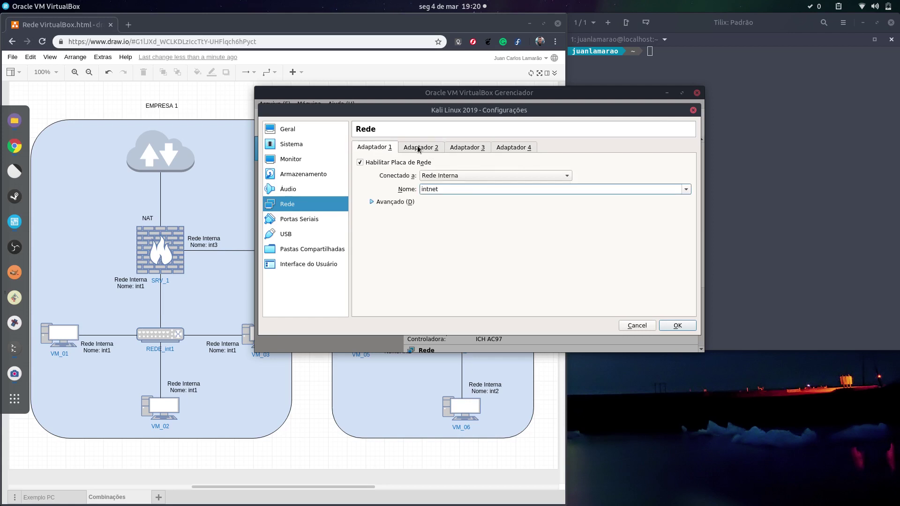
pyautogui.click(418, 148)
pyautogui.click(482, 148)
pyautogui.click(510, 148)
pyautogui.click(477, 148)
pyautogui.click(432, 148)
pyautogui.click(388, 149)
pyautogui.click(432, 148)
pyautogui.click(474, 150)
pyautogui.click(513, 151)
pyautogui.click(382, 148)
pyautogui.click(406, 148)
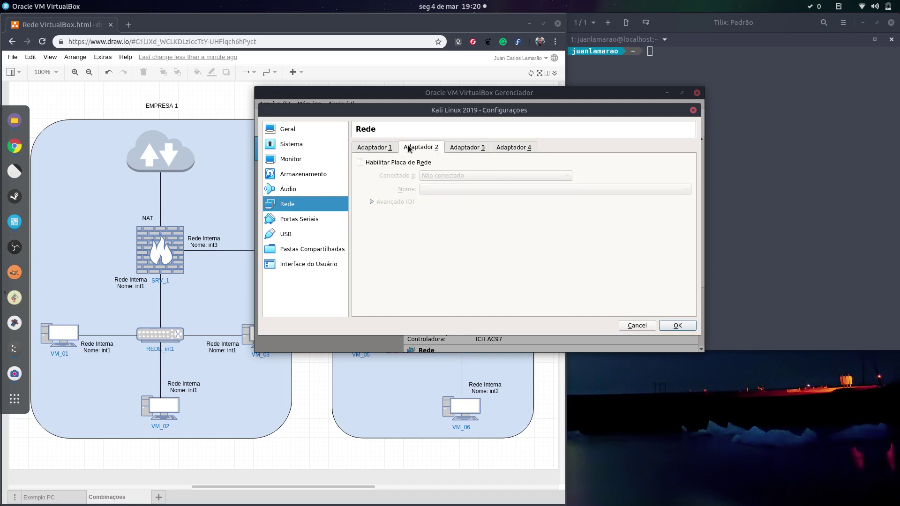
# Enable network adapter 2 of Kali Linux 2019 and look through its connection types, leaving it as Não conectado
pyautogui.click(416, 163)
pyautogui.click(441, 176)
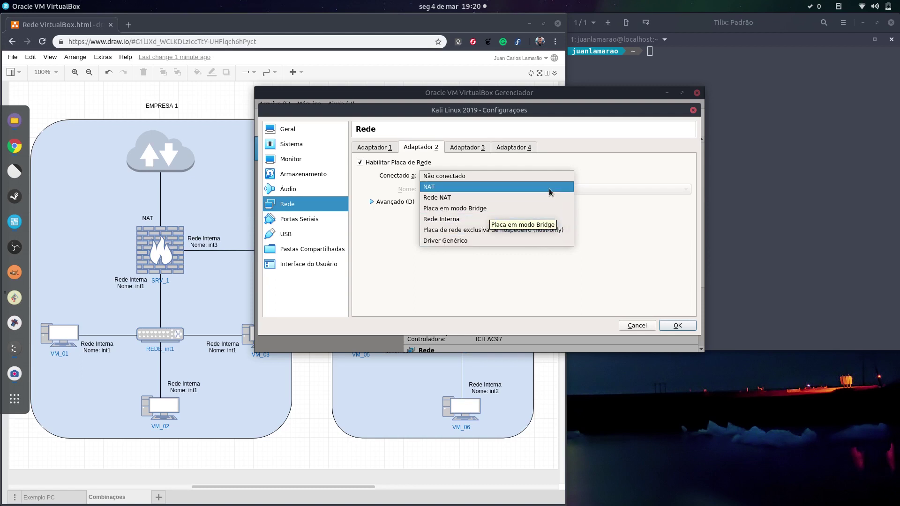
pyautogui.click(549, 277)
pyautogui.click(451, 173)
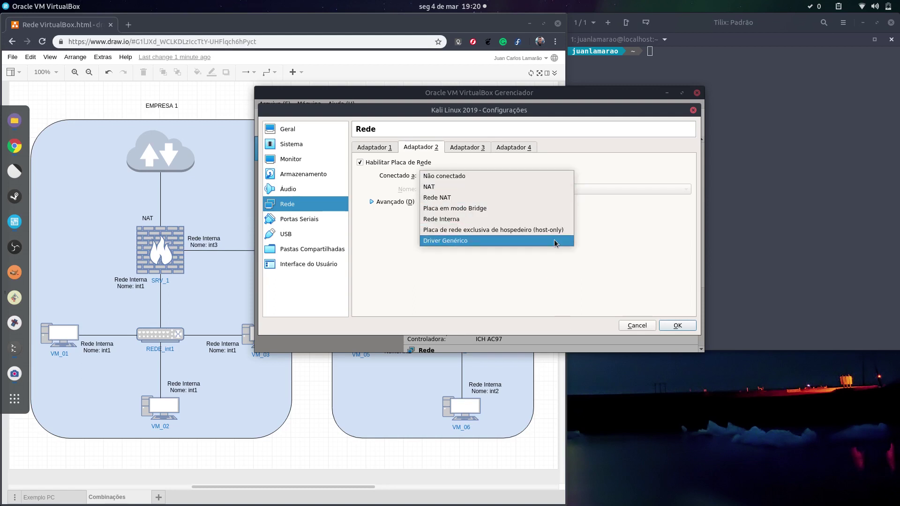
pyautogui.click(598, 227)
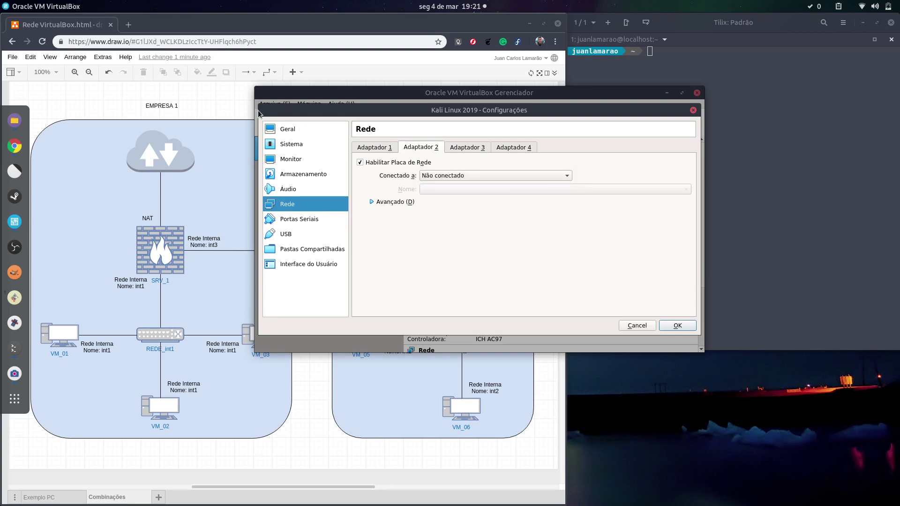
# Switch to the network diagram and examine the REDE NAT and HOST-ONLY labels on the Exemplo PC page
pyautogui.click(221, 104)
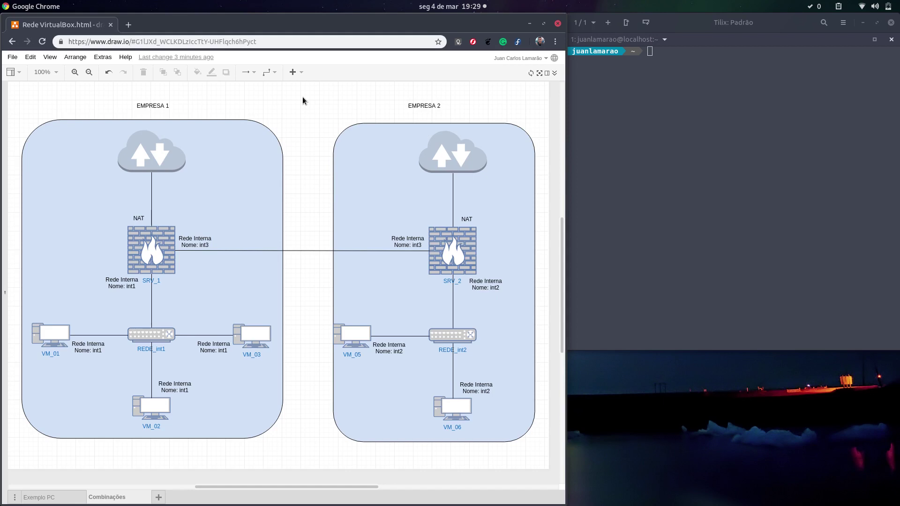
pyautogui.click(57, 496)
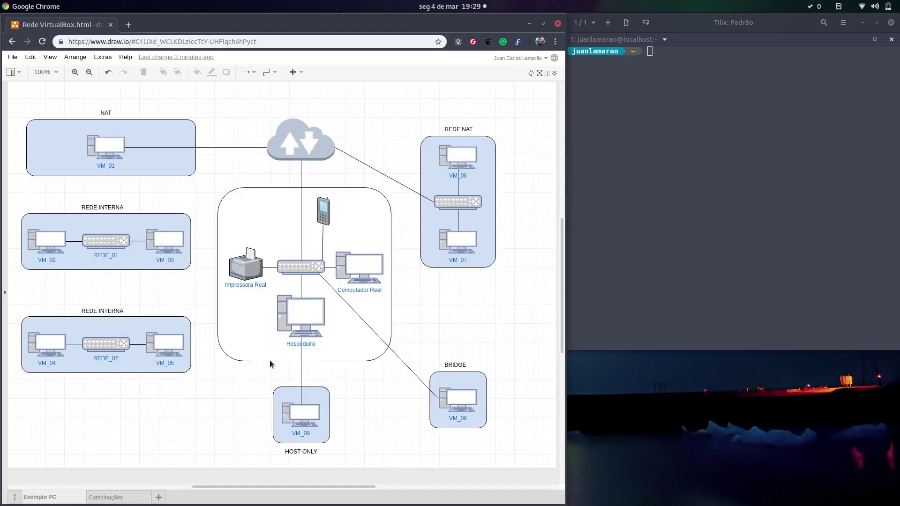
pyautogui.moveTo(404, 101); pyautogui.dragTo(513, 144)
pyautogui.moveTo(340, 462); pyautogui.dragTo(265, 444)
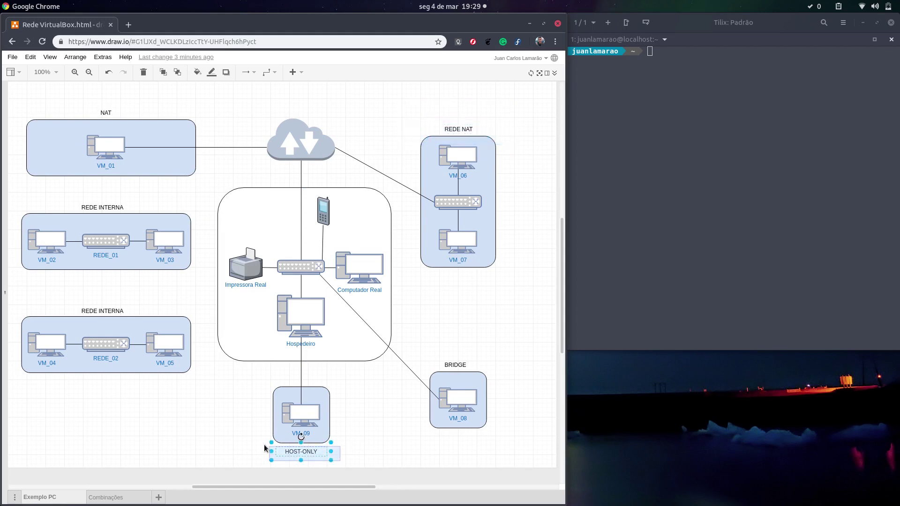
pyautogui.click(235, 430)
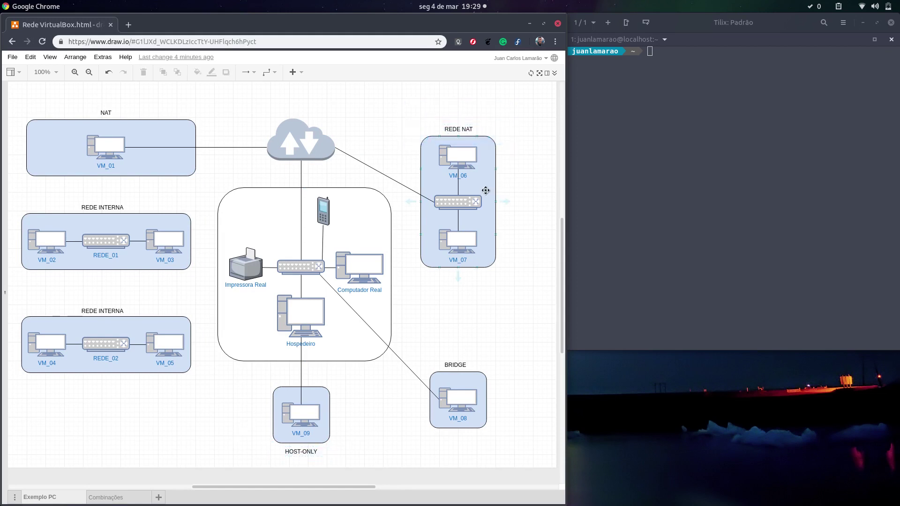
# Switch to VirtualBox, try attaching Kali Linux 2019's network adapter 1 to Rede NAT and check the selectable network names
pyautogui.press('super')
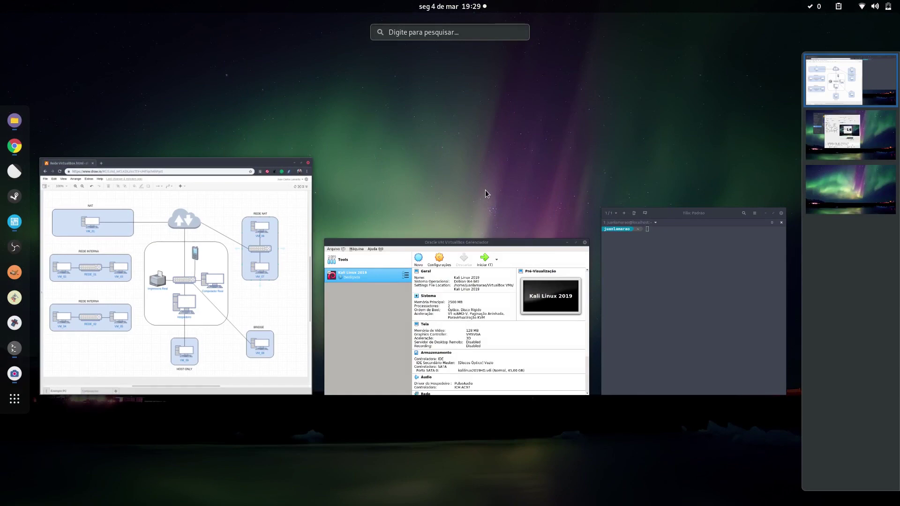
pyautogui.click(469, 277)
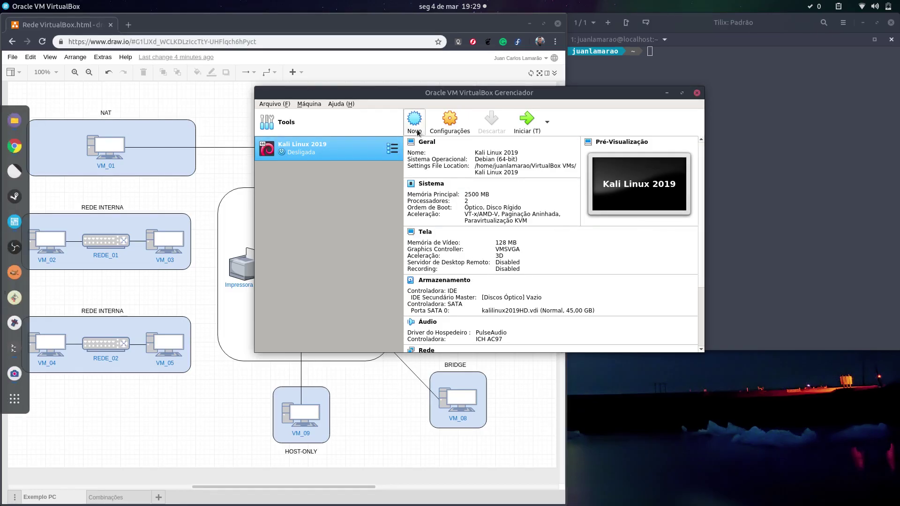
pyautogui.click(445, 123)
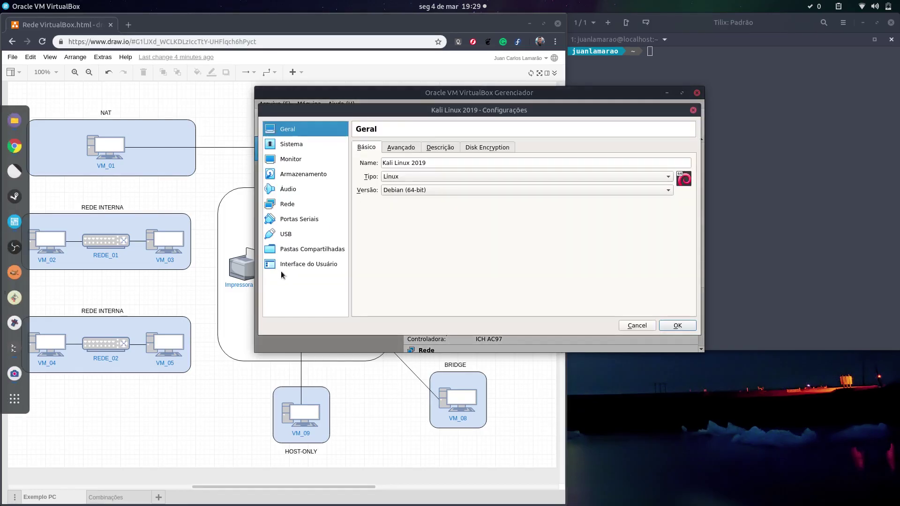
pyautogui.click(289, 208)
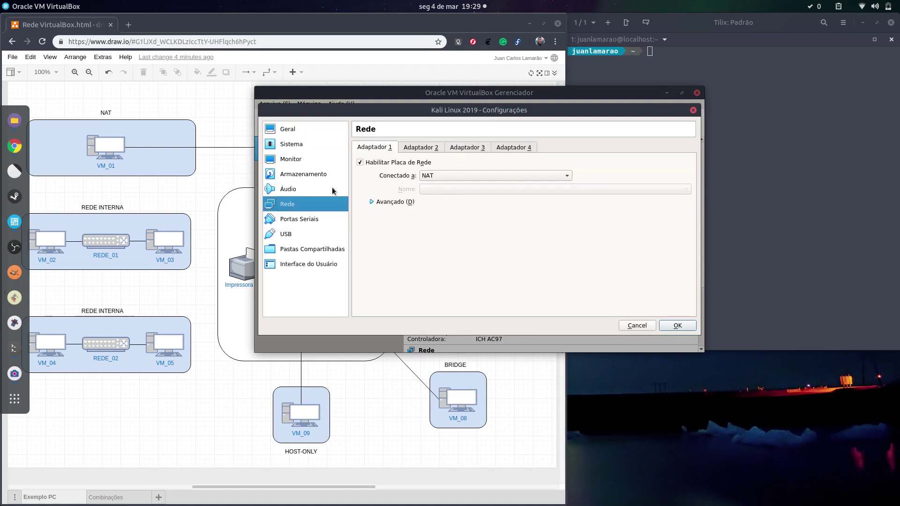
pyautogui.click(466, 175)
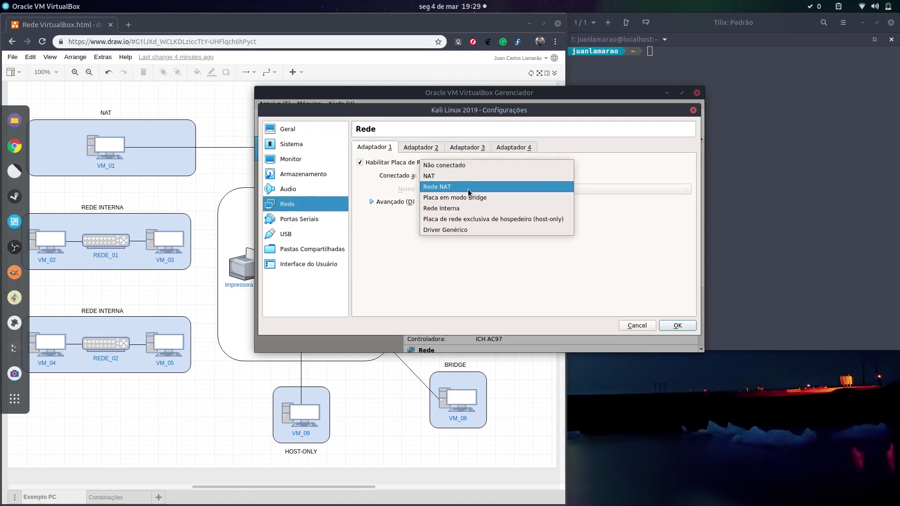
pyautogui.click(468, 190)
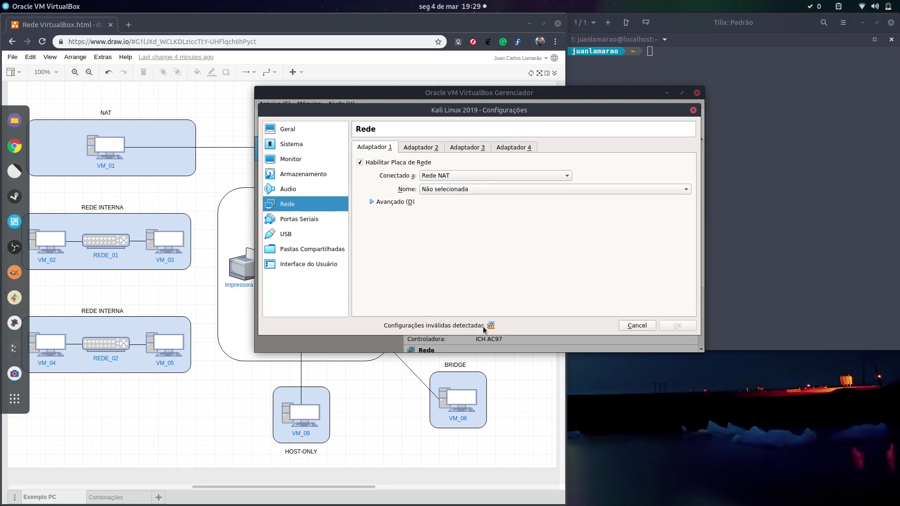
pyautogui.moveTo(488, 325)
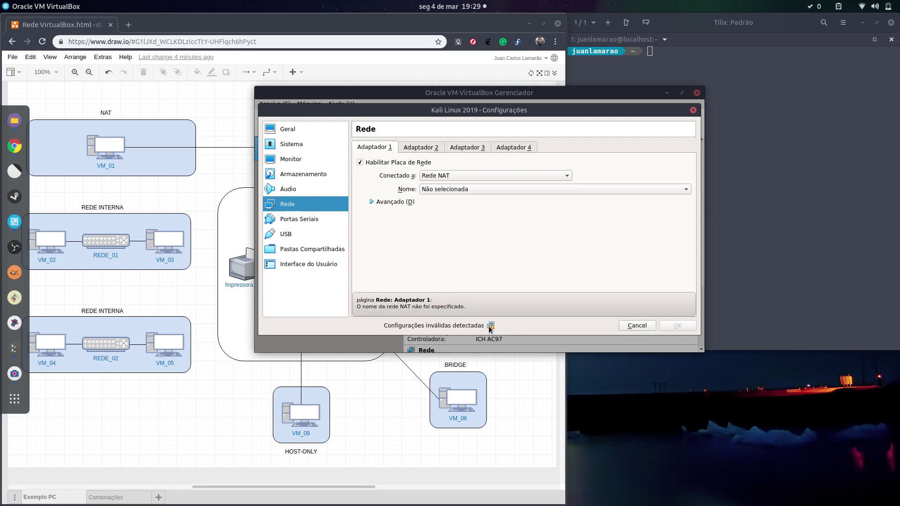
pyautogui.click(456, 190)
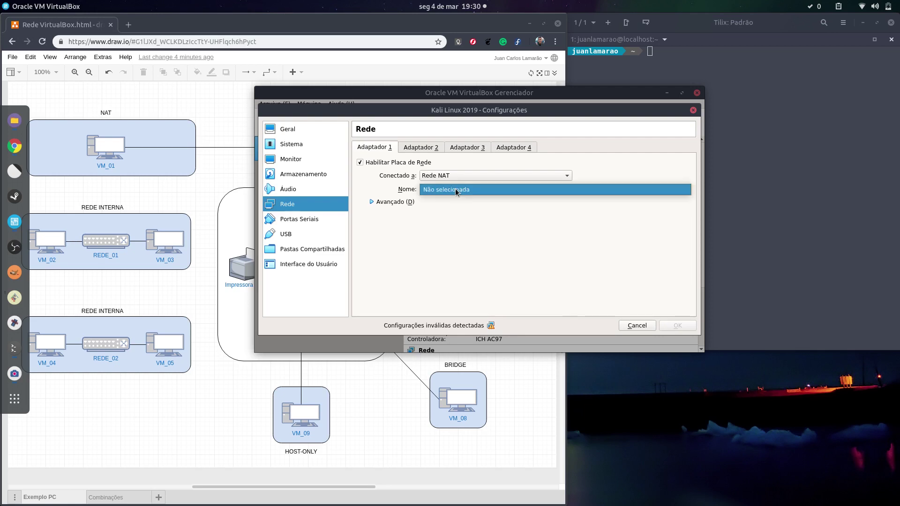
pyautogui.click(434, 192)
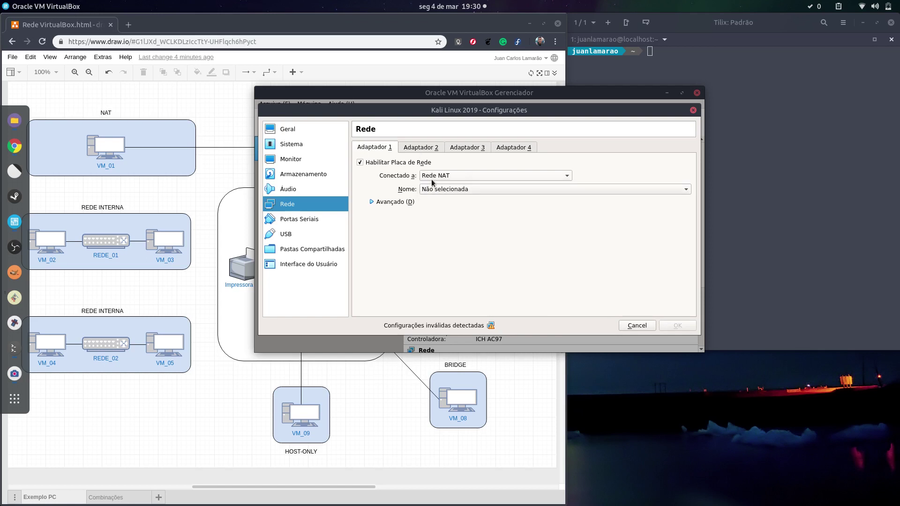
# Try attaching adapter 1 to the host-only adapter, check its selectable names and discard the settings changes
pyautogui.click(438, 176)
pyautogui.click(455, 209)
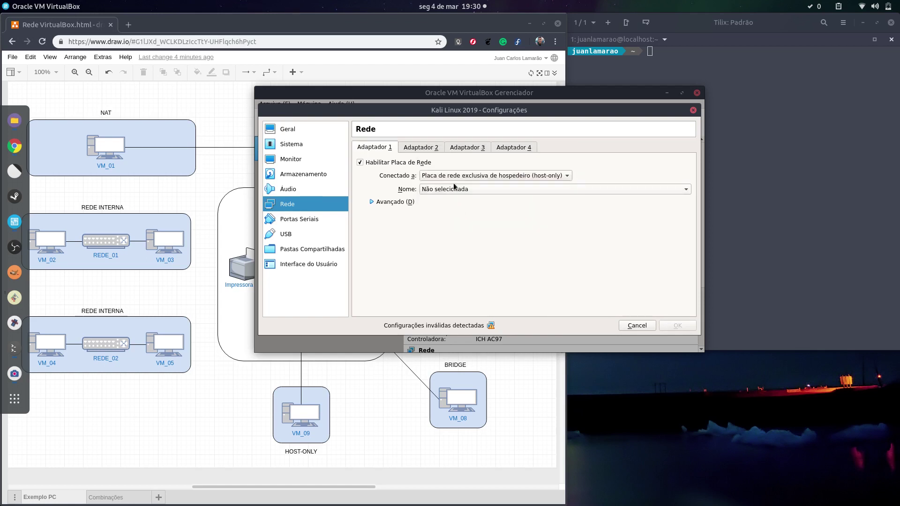
pyautogui.click(482, 190)
pyautogui.click(448, 192)
pyautogui.click(635, 326)
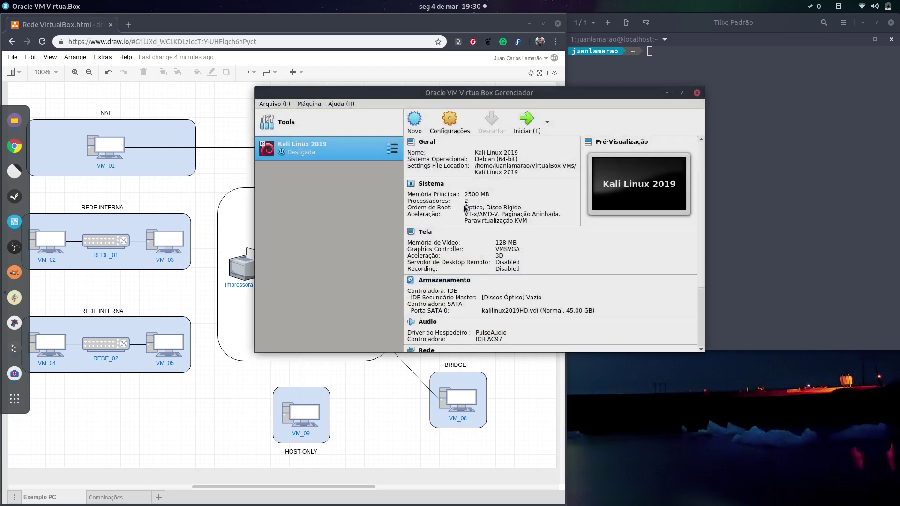
# Add a new NAT network in VirtualBox's network preferences and save them
pyautogui.click(276, 104)
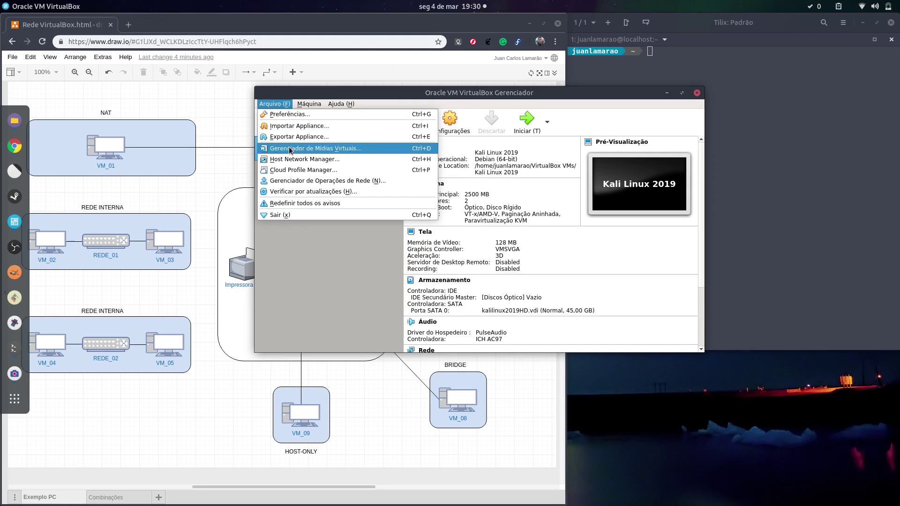
pyautogui.click(291, 114)
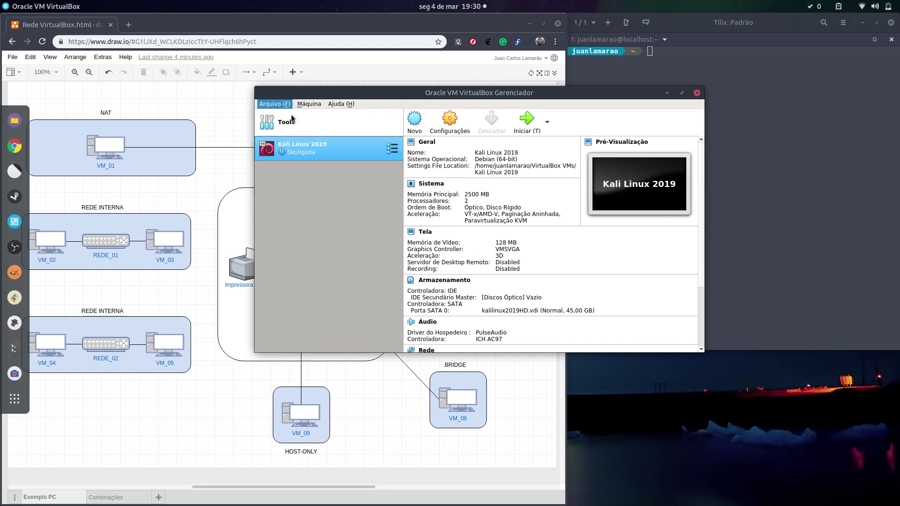
pyautogui.click(348, 236)
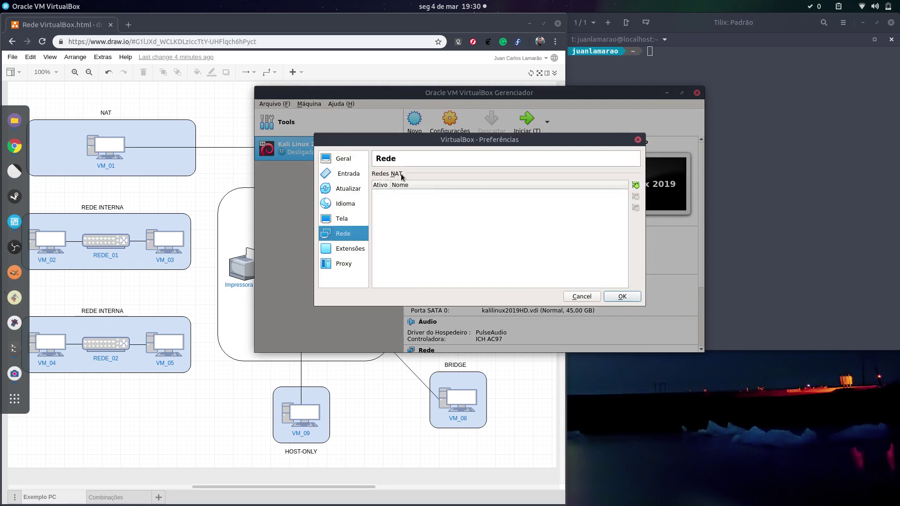
pyautogui.click(636, 186)
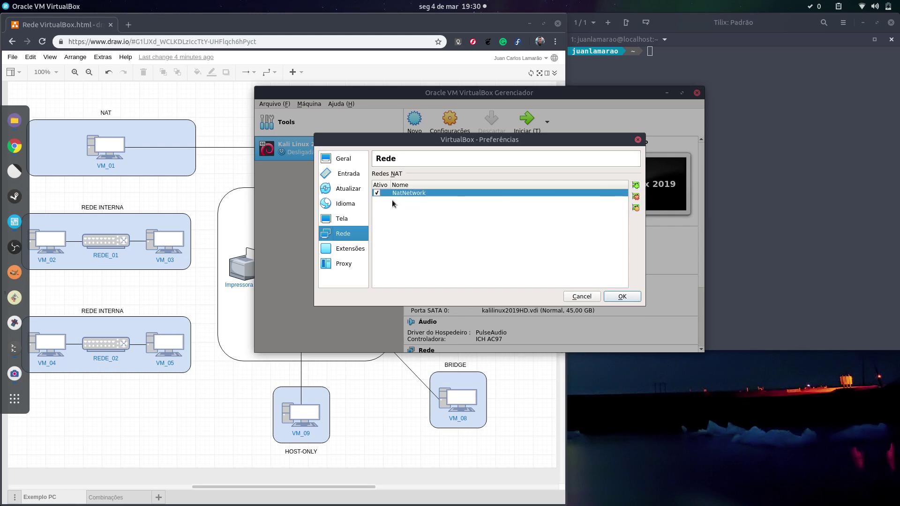
pyautogui.click(626, 296)
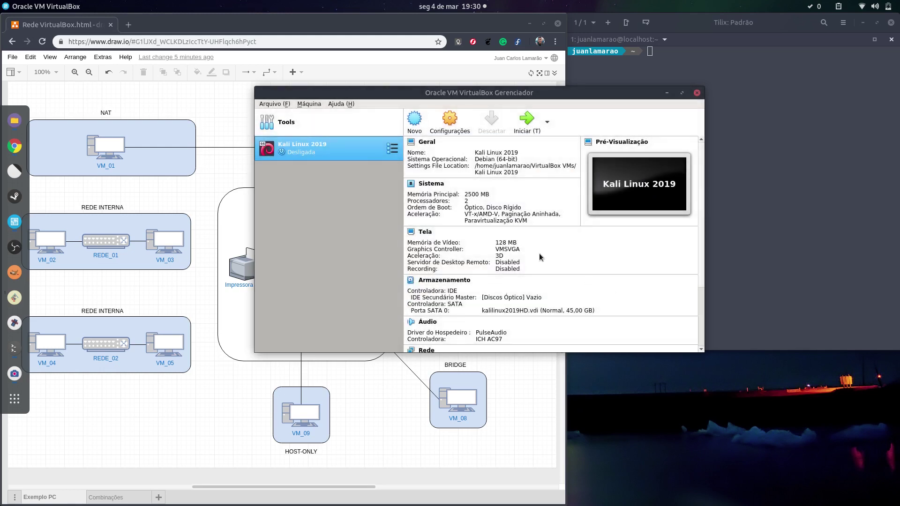
# Create a host-only network in the Host Network Manager, toggle its DHCP server and close the manager
pyautogui.click(274, 103)
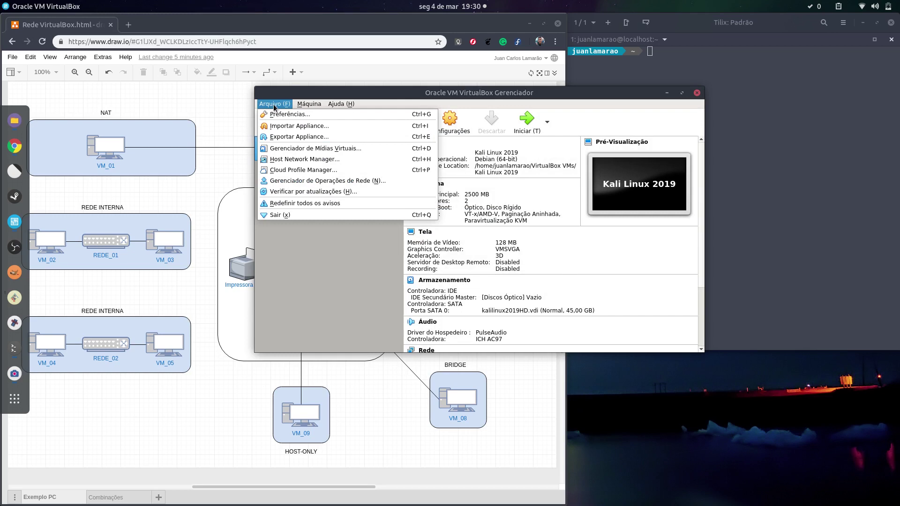
pyautogui.click(301, 159)
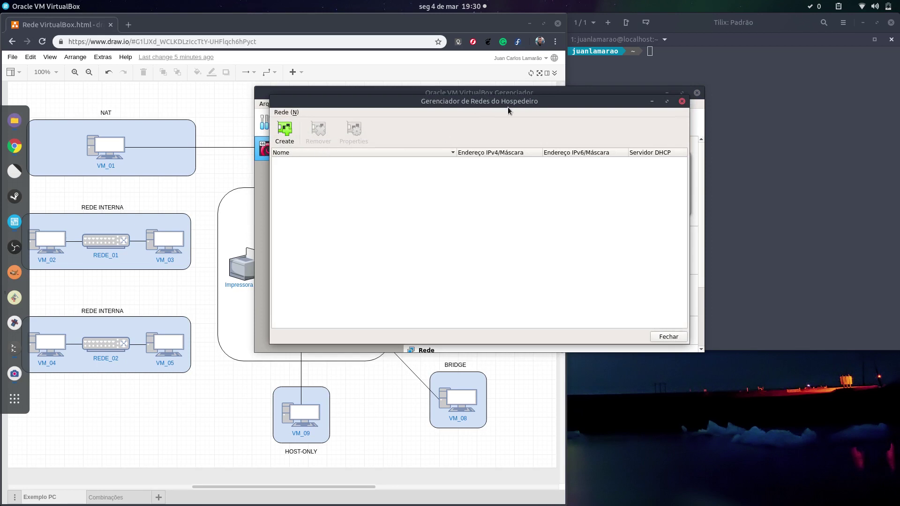
pyautogui.click(293, 133)
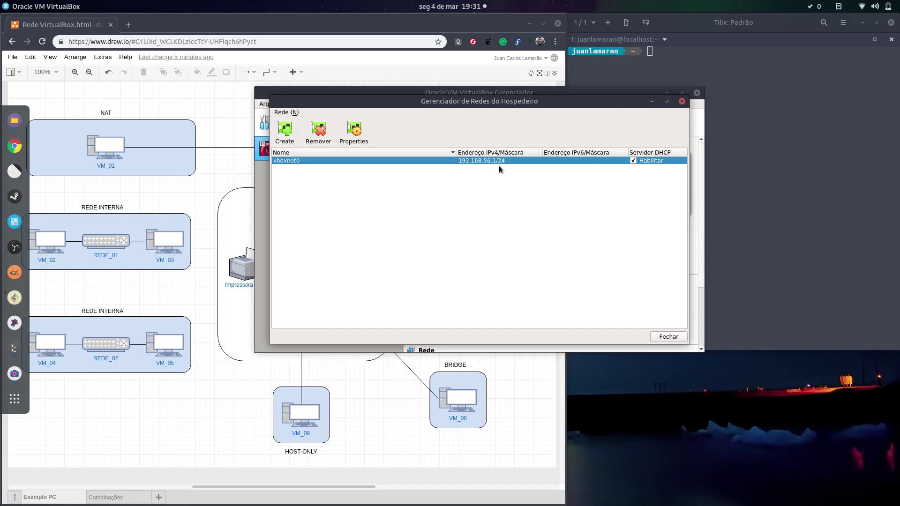
pyautogui.click(633, 160)
pyautogui.click(669, 337)
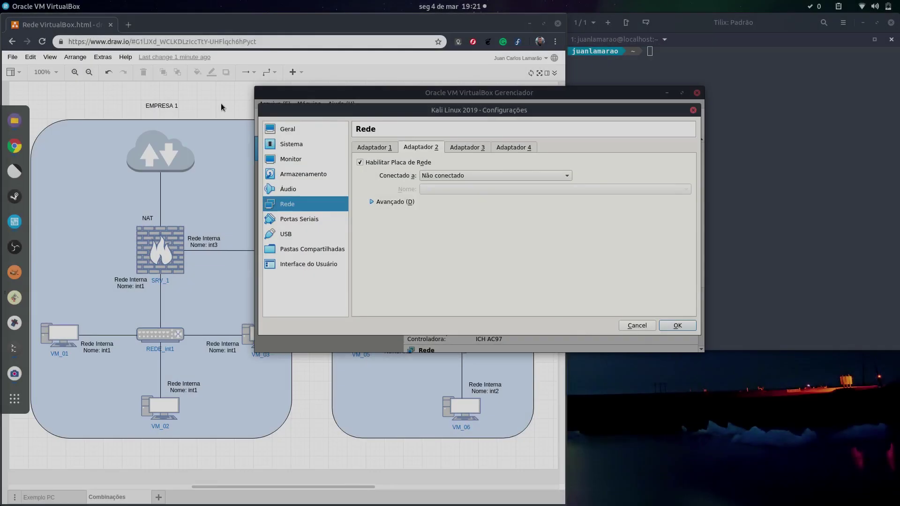
# Return to the Combinações diagram and examine the EMPRESA 1 and EMPRESA 2 networks as wholes
pyautogui.click(220, 103)
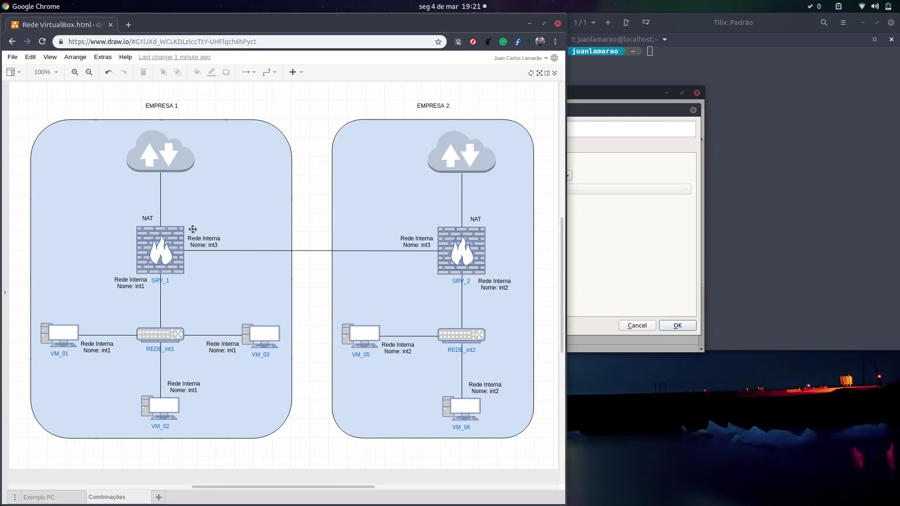
pyautogui.click(172, 237)
pyautogui.moveTo(12, 100); pyautogui.dragTo(309, 446)
pyautogui.moveTo(314, 87); pyautogui.dragTo(541, 451)
pyautogui.click(541, 452)
# Examine the NAT, int3, int2 and int1 connections of SRV_2 and SRV_1, and the machines attached to REDE_int1
pyautogui.click(477, 219)
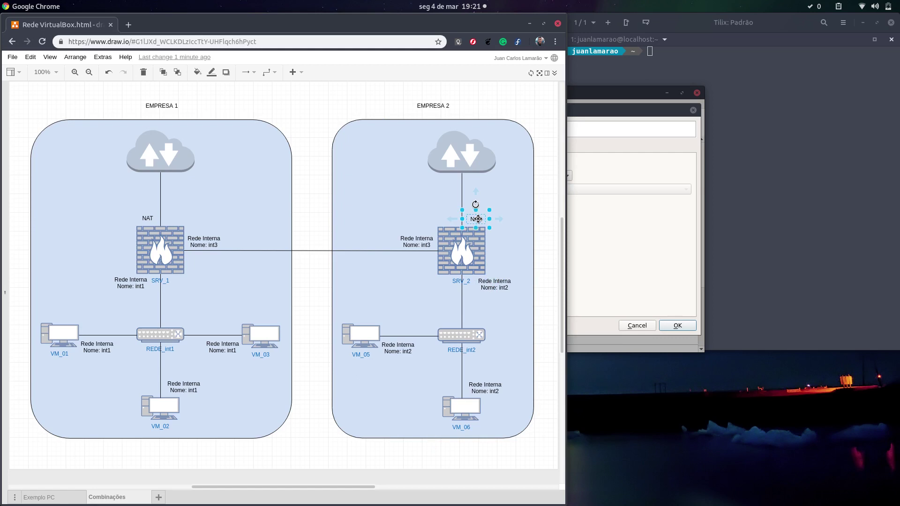
pyautogui.click(423, 241)
pyautogui.click(507, 284)
pyautogui.click(159, 240)
pyautogui.click(129, 110)
pyautogui.click(209, 245)
pyautogui.click(136, 282)
pyautogui.moveTo(132, 327); pyautogui.dragTo(314, 449)
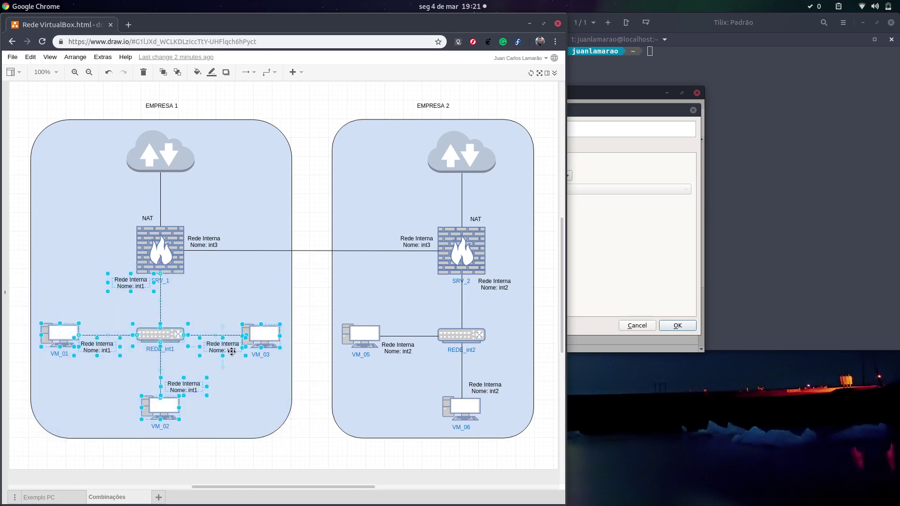